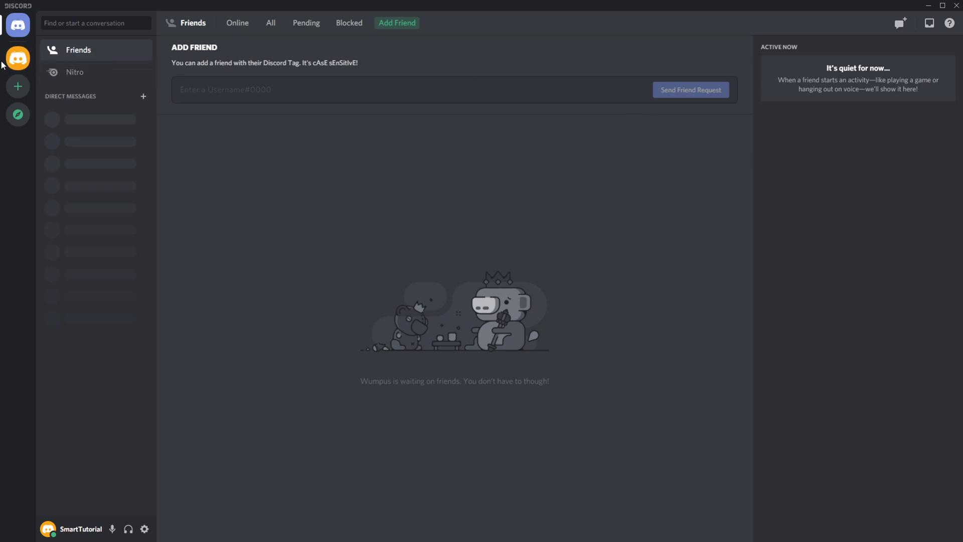
Step: Open Example Server and try to delete the "?purge 100" message in the general channel
click(18, 58)
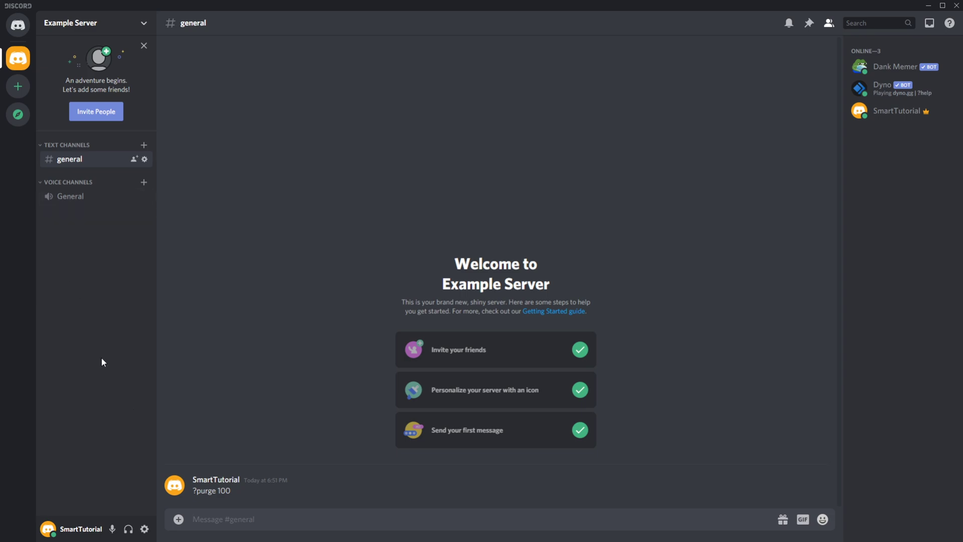
click(820, 473)
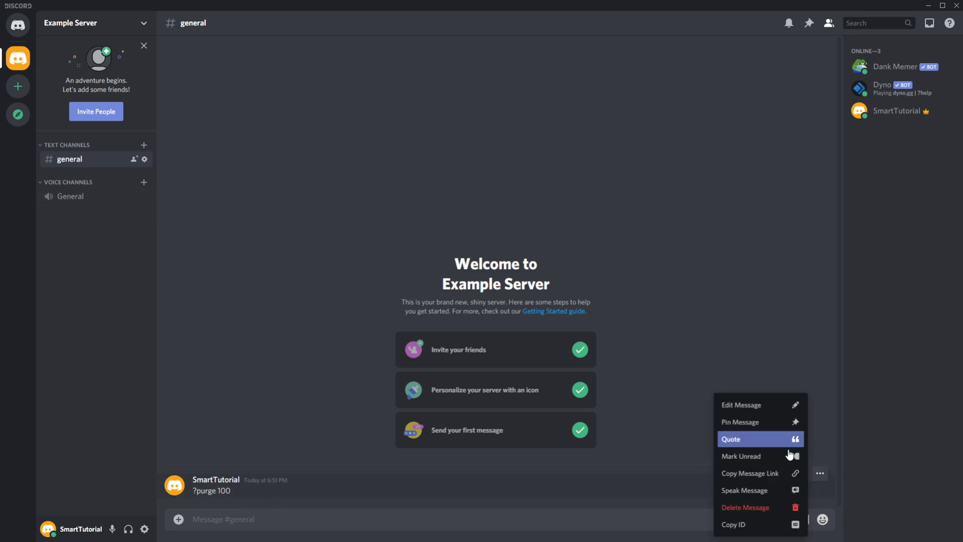
click(758, 507)
click(560, 316)
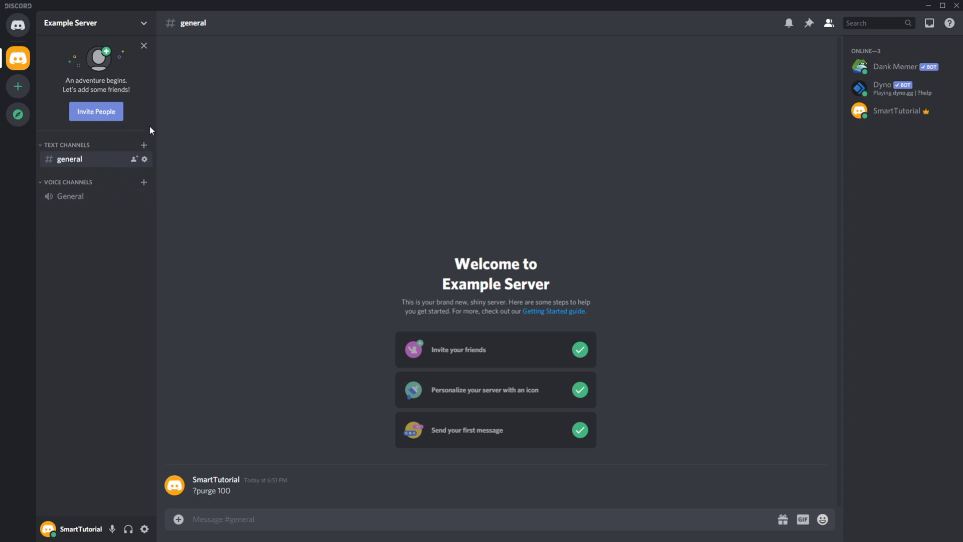
Step: Create two text channels named "hahaha" and "lol" in the Text Channels category
click(144, 146)
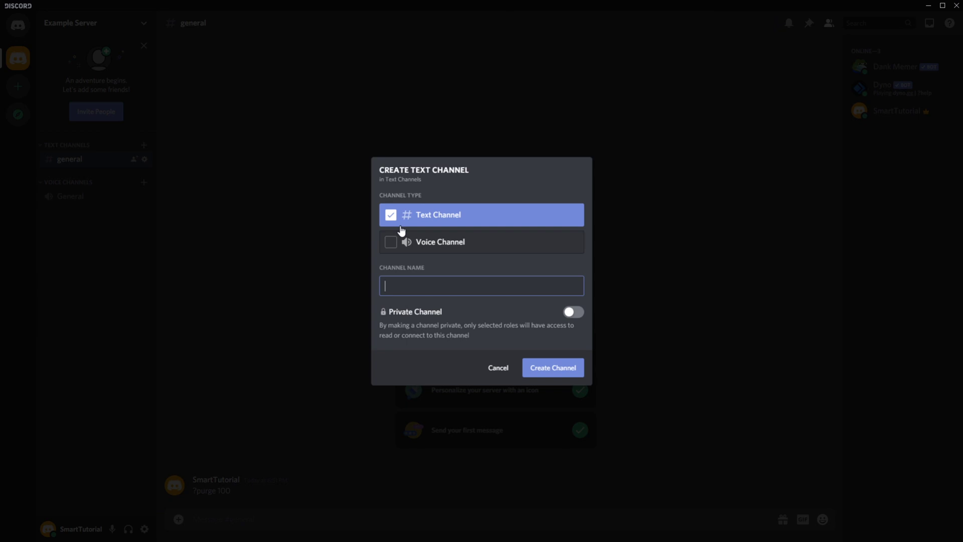
text(hahaha)
click(561, 359)
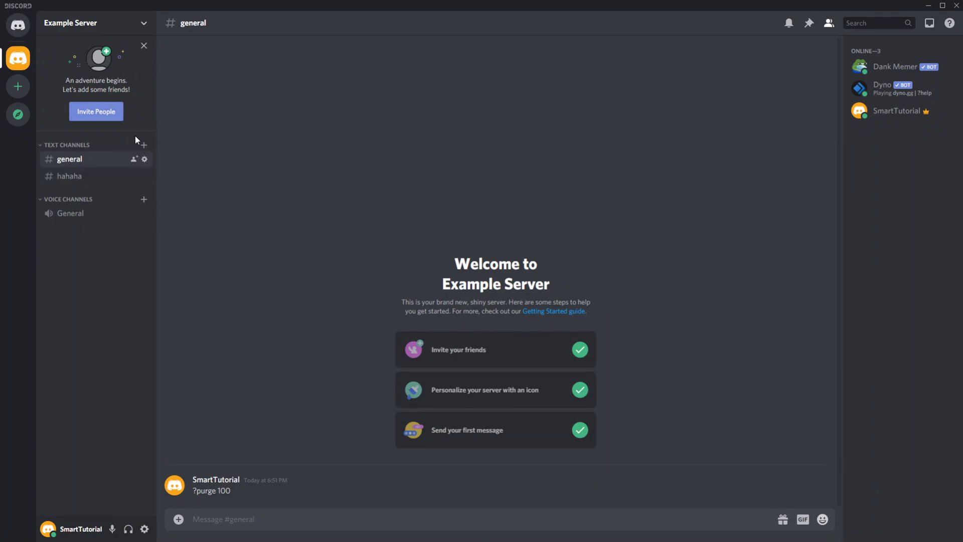
click(143, 145)
text(lol)
key(Return)
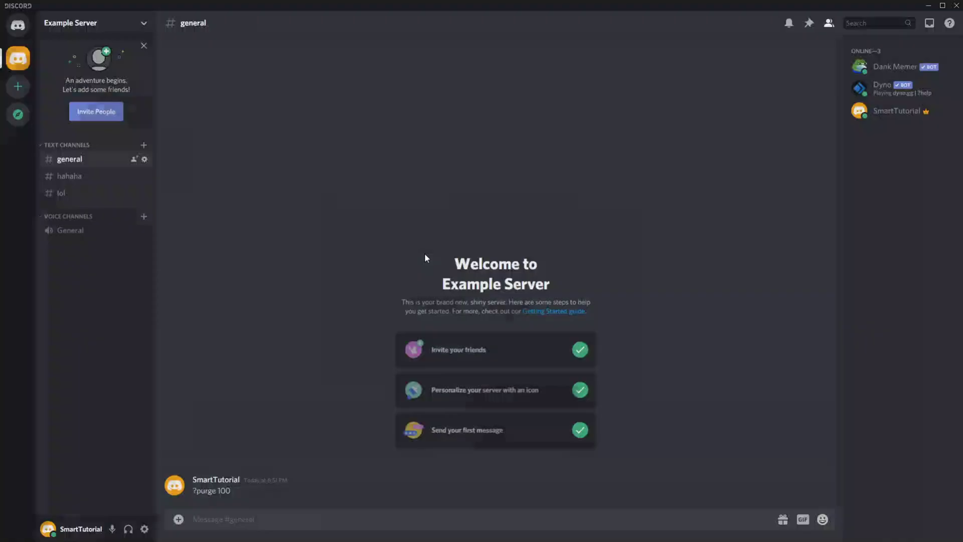
Step: Create a voice channel named "voice" and leave the Voice Channels category expanded
click(143, 216)
click(473, 251)
click(410, 284)
text(voice)
key(Return)
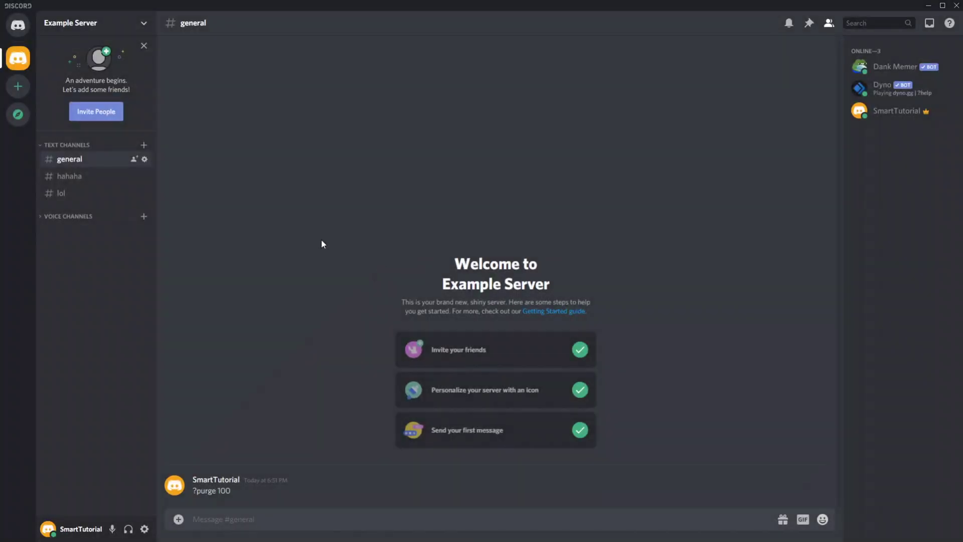
click(75, 216)
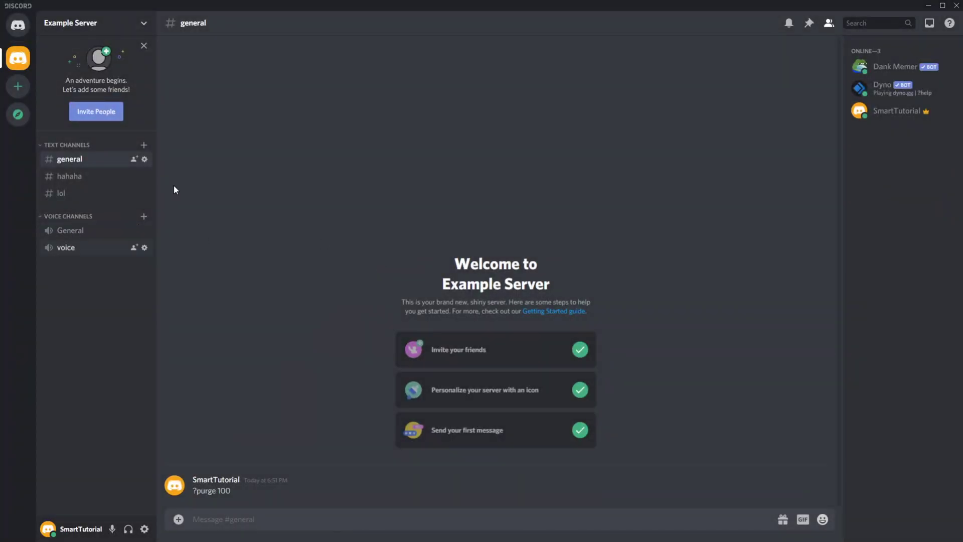
Step: Review the roles list in Example Server's settings, then return to the server
click(146, 23)
click(77, 88)
click(254, 79)
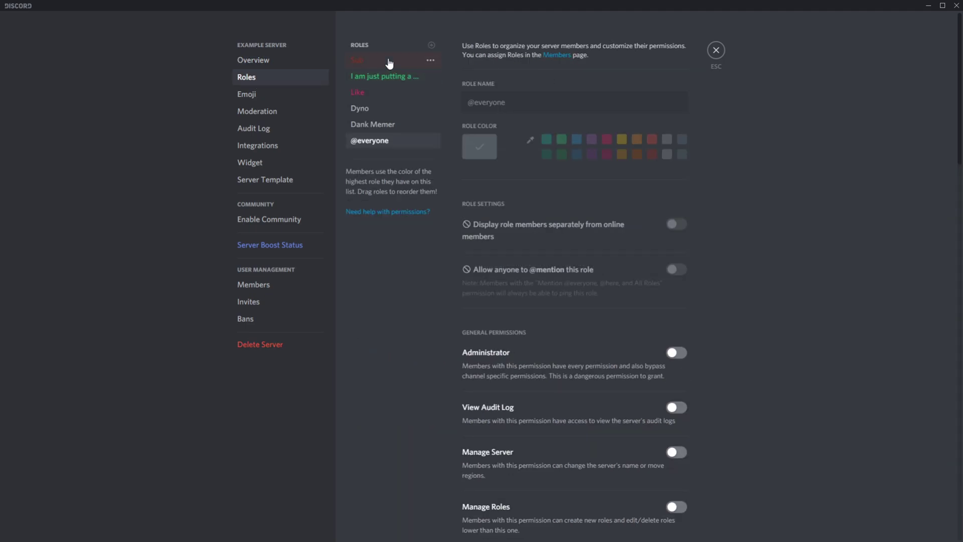
click(716, 50)
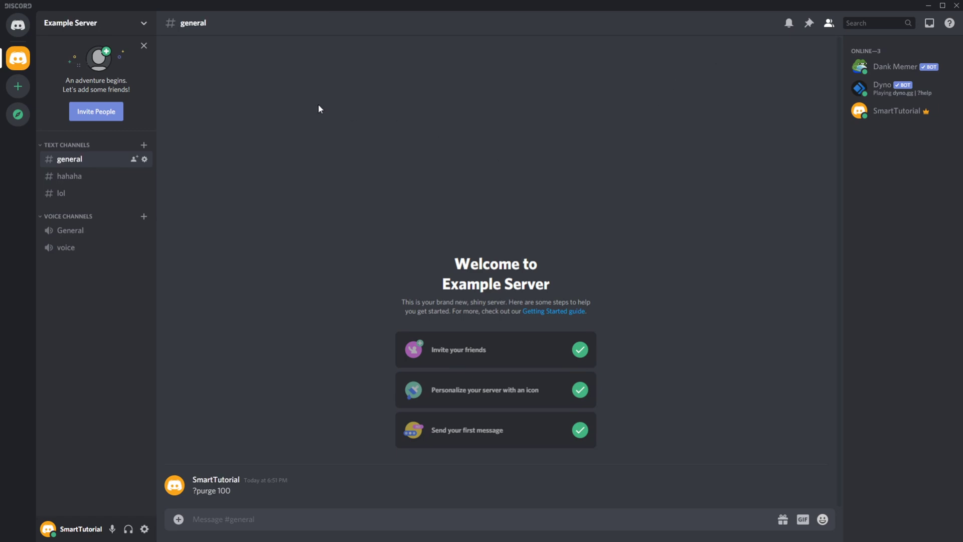
Step: Open the server template settings of Example Server and title the template "Example Template"
click(138, 23)
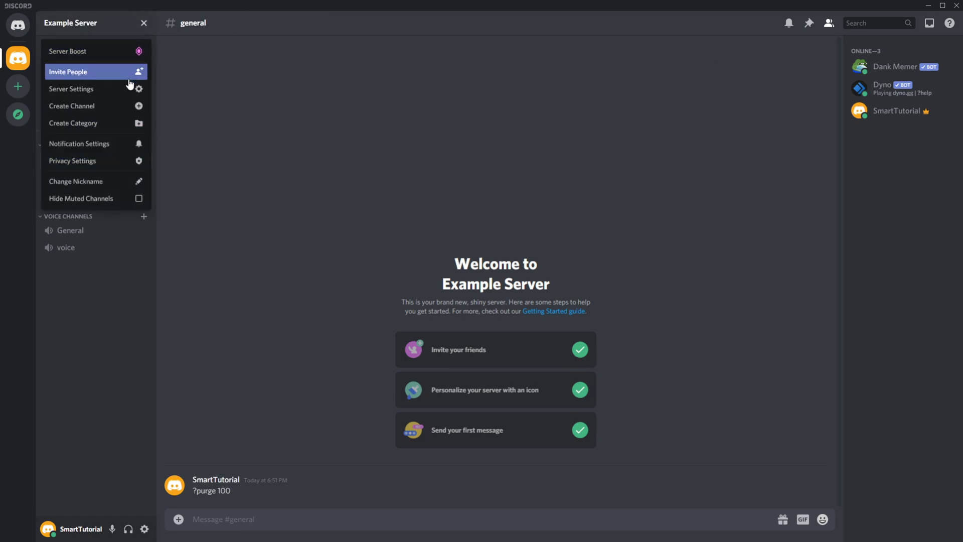
click(115, 85)
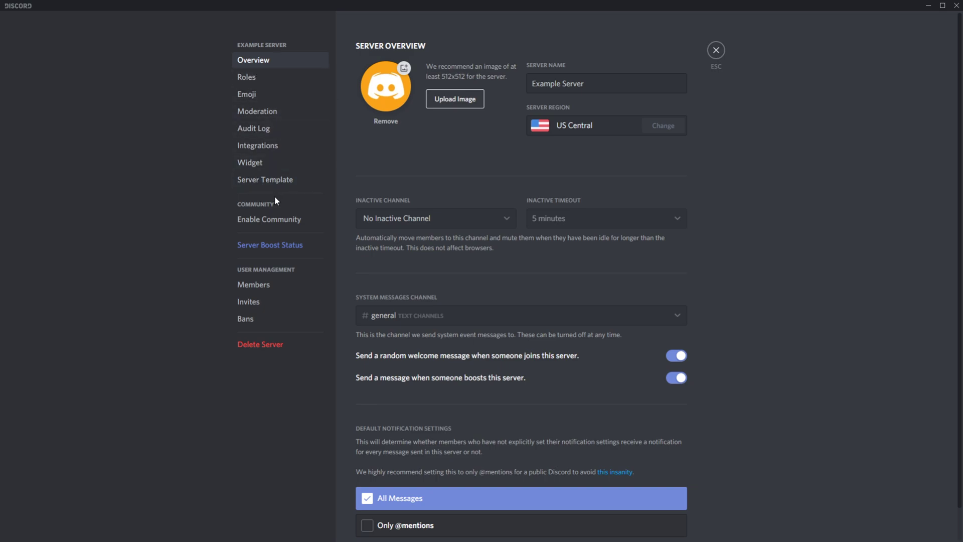
click(273, 181)
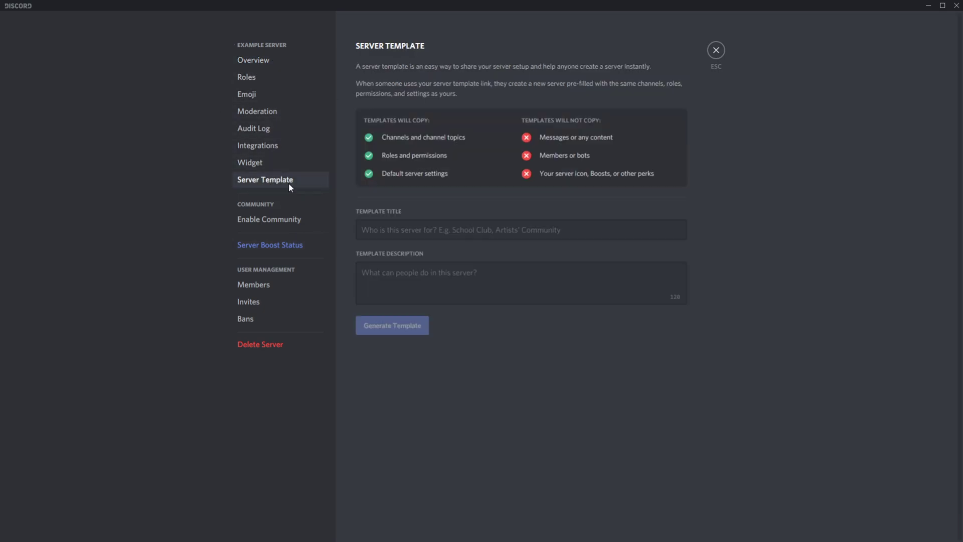
click(389, 231)
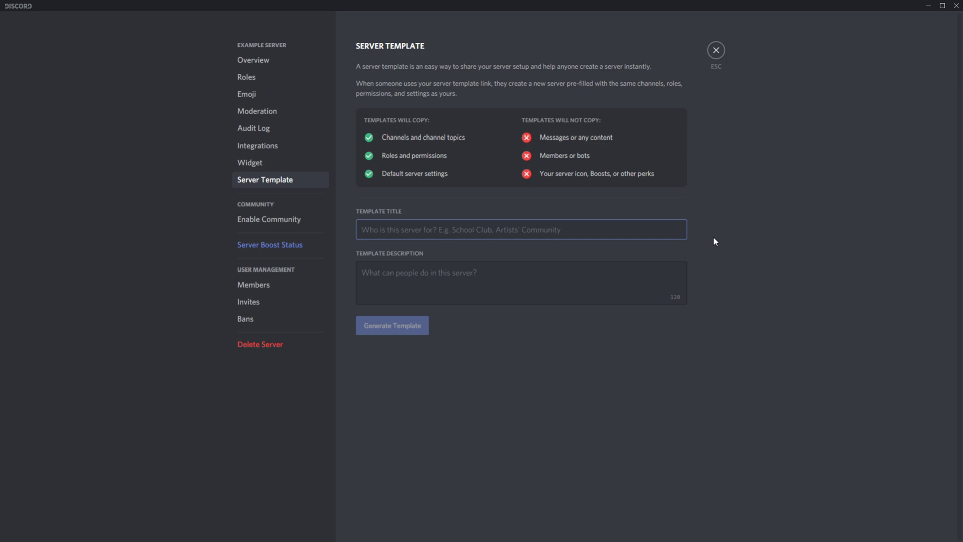
text(Example Ye)
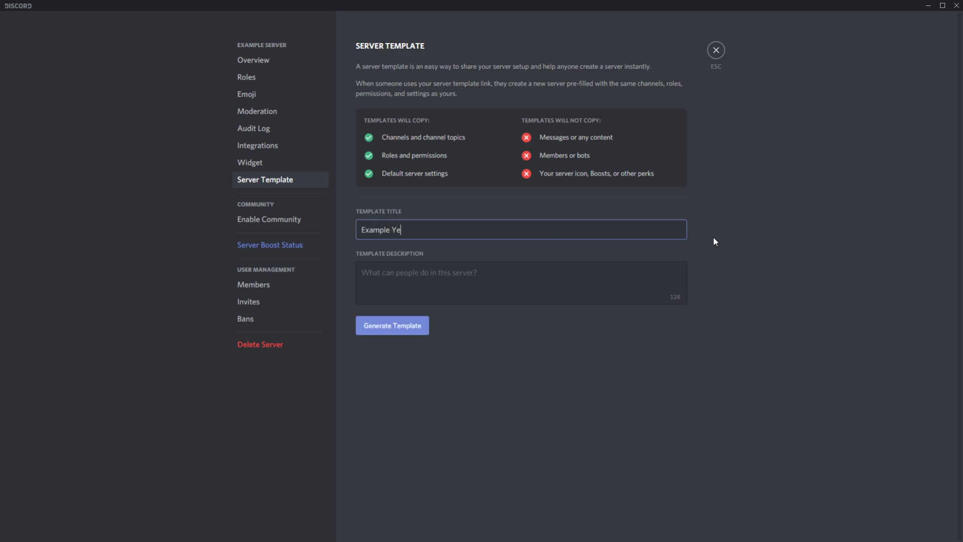
key(BackSpace)
key(BackSpace)
text(Templete)
key(BackSpace)
key(BackSpace)
key(BackSpace)
text(ate)
Step: Enter the template description "This is a description for this template." and generate the template
click(517, 273)
click(788, 262)
click(501, 292)
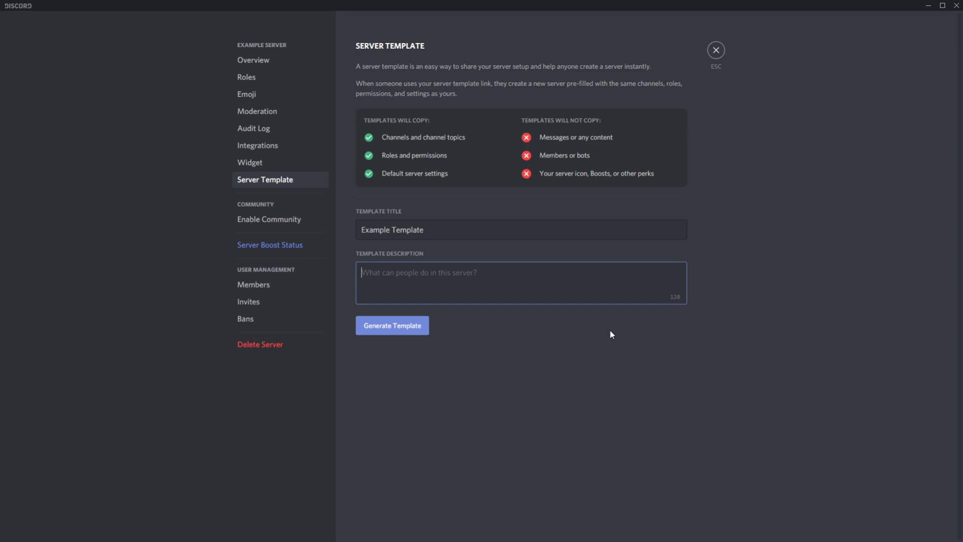
text(This is a description for this template.)
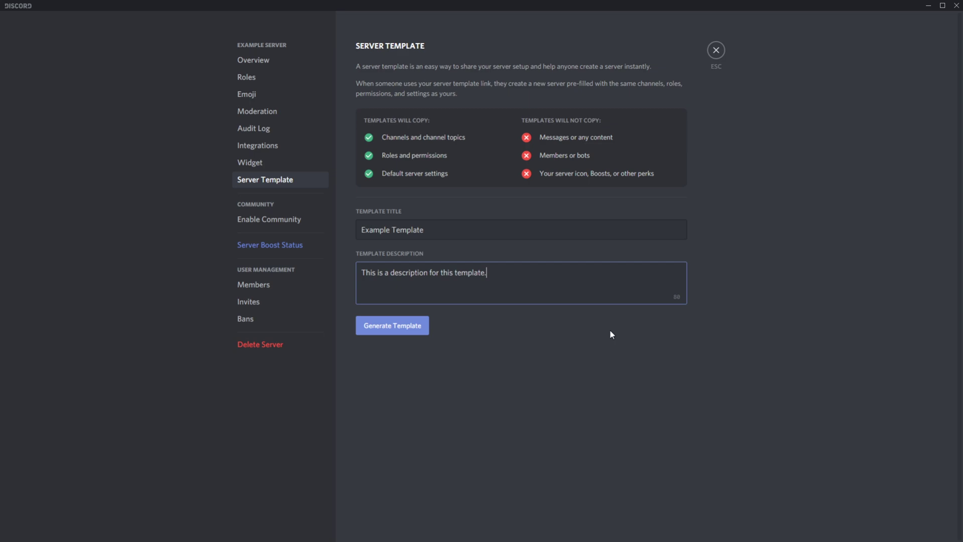
click(412, 333)
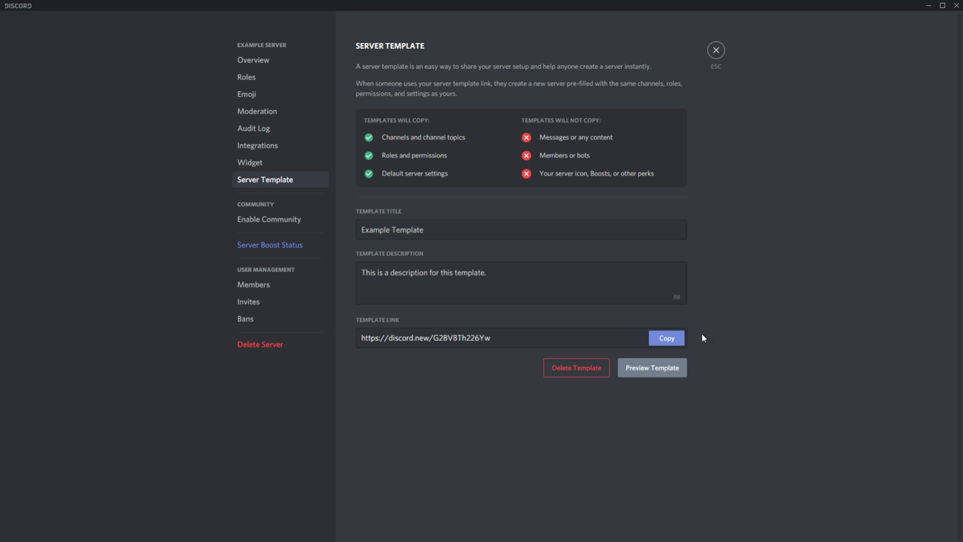
Step: Copy the template link and open it in Chrome to bring up the server setup in the Discord app
click(666, 338)
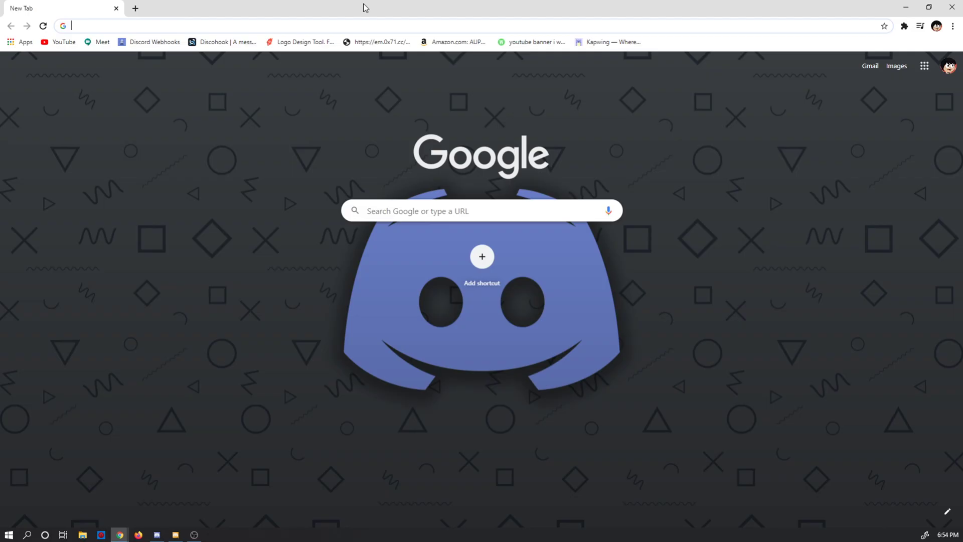
text(https://discord.new/G2BVBTh226Yw)
key(Return)
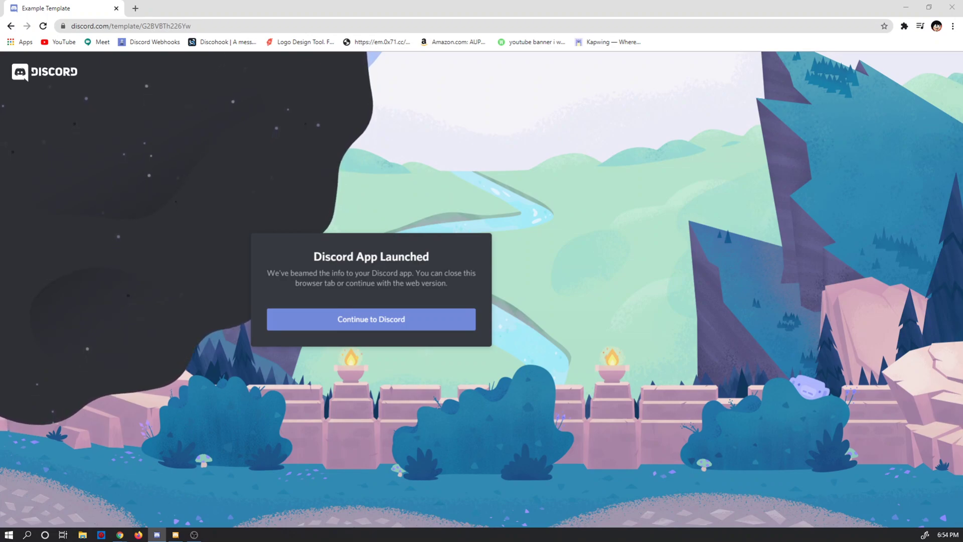
drag(962, 210, 962, 5)
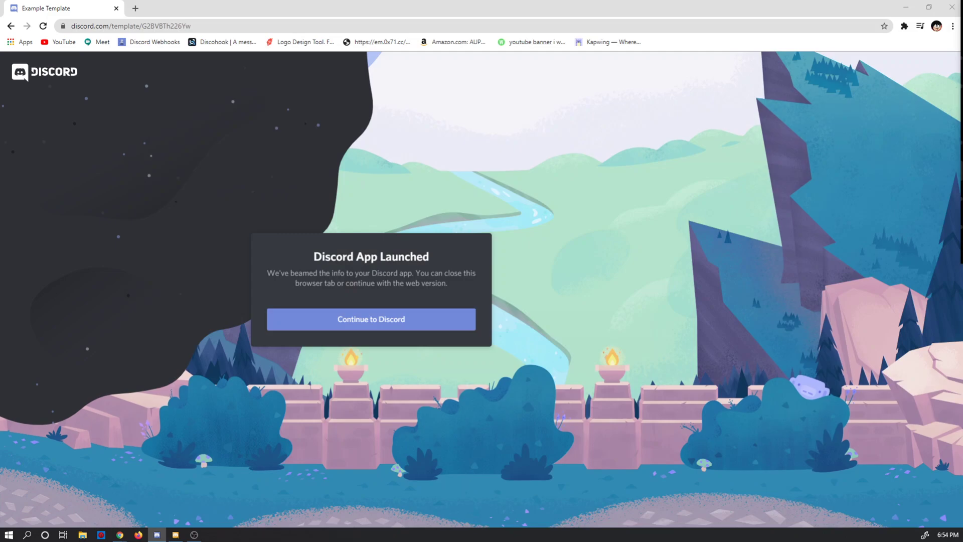
drag(962, 5, 804, 2)
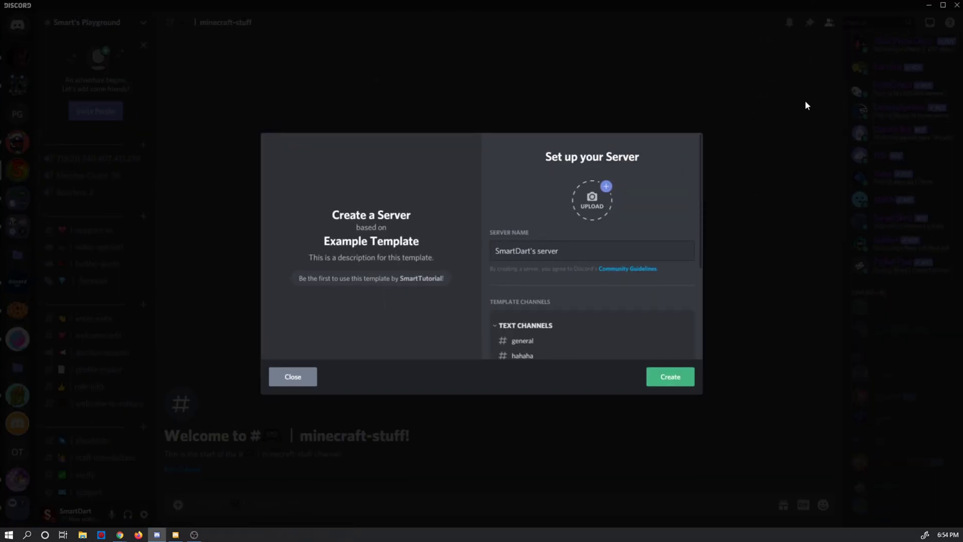
Step: Name the new server "Haha", review the template's channels and roles, and create the server
drag(615, 241, 469, 249)
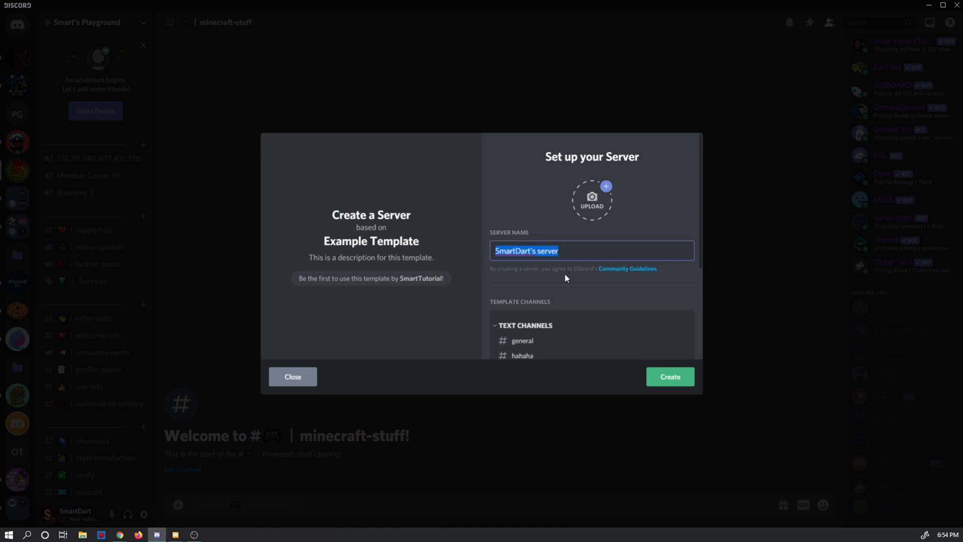
text(Haha)
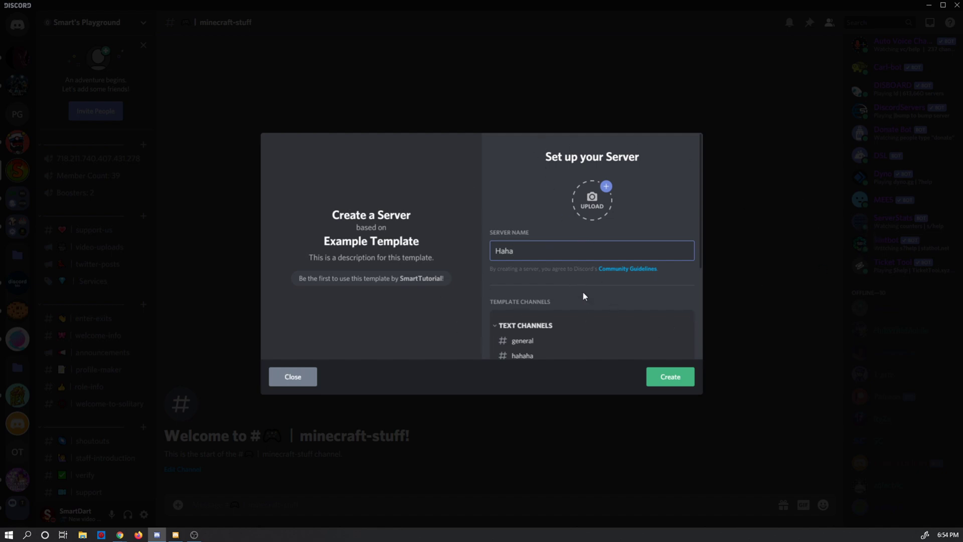
scroll(610, 304, down, 3)
scroll(529, 189, up, 3)
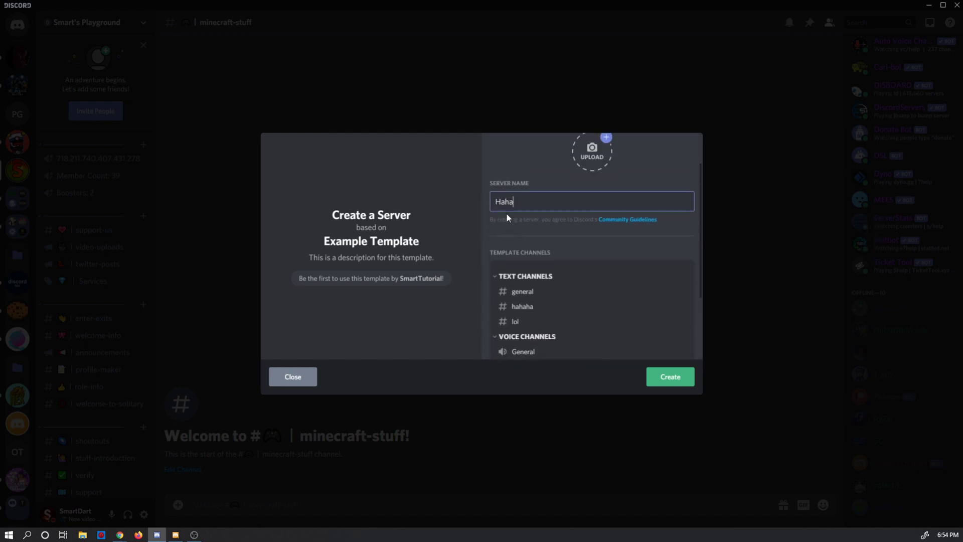
scroll(568, 273, down, 3)
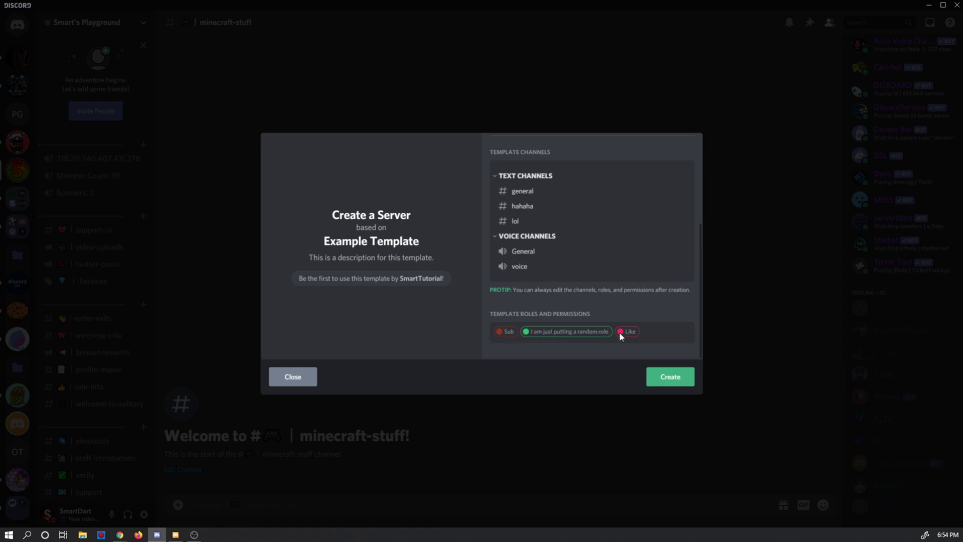
scroll(619, 328, up, 3)
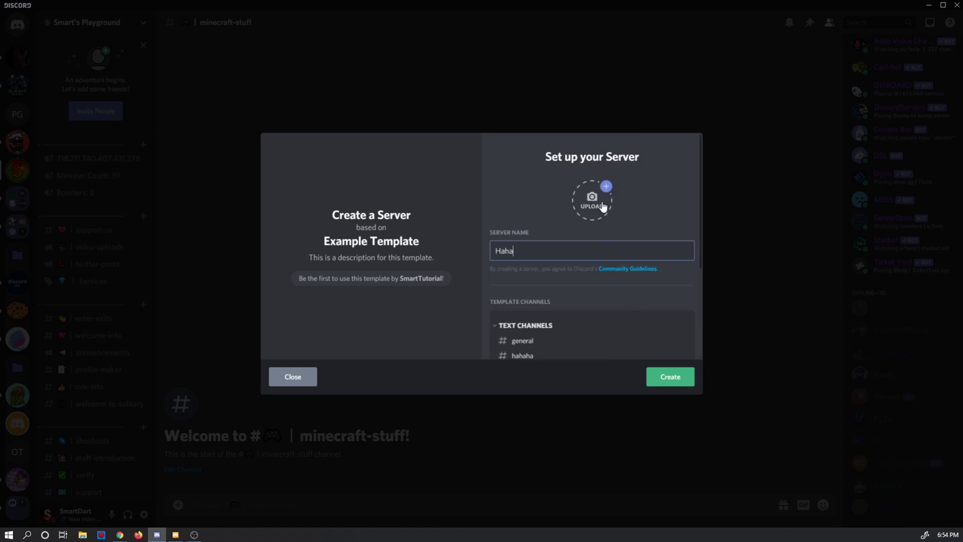
click(680, 381)
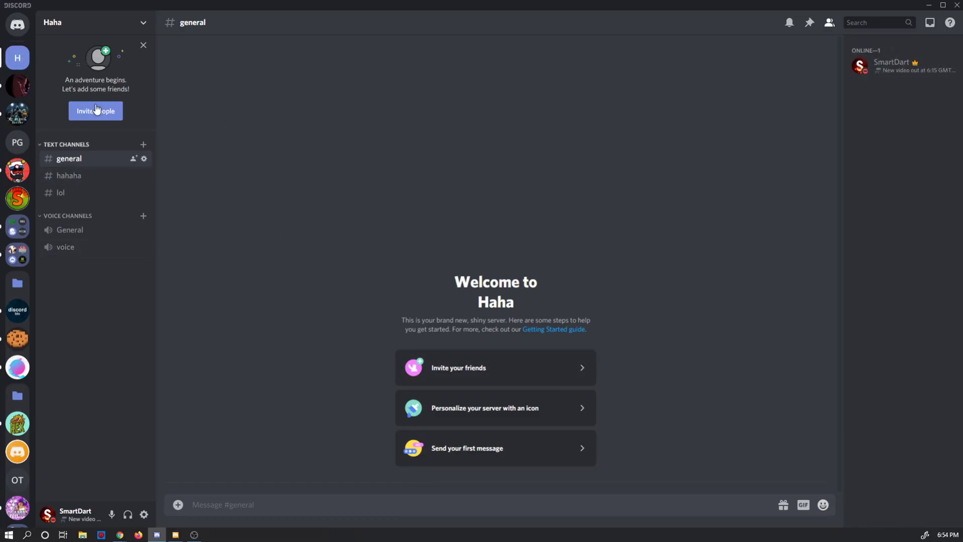
Step: Check the roles copied from the template in the Haha server's settings, then close the settings
click(119, 34)
click(70, 91)
click(247, 77)
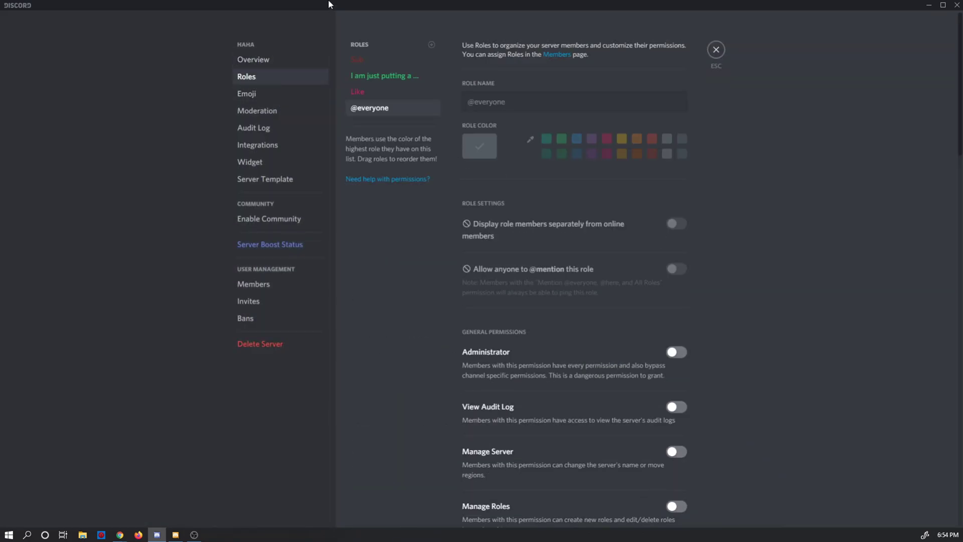
click(720, 55)
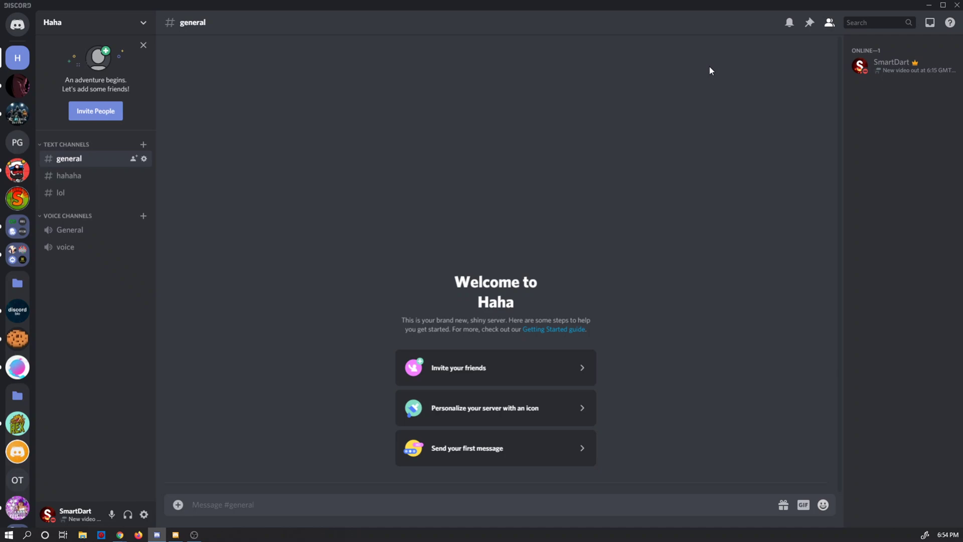